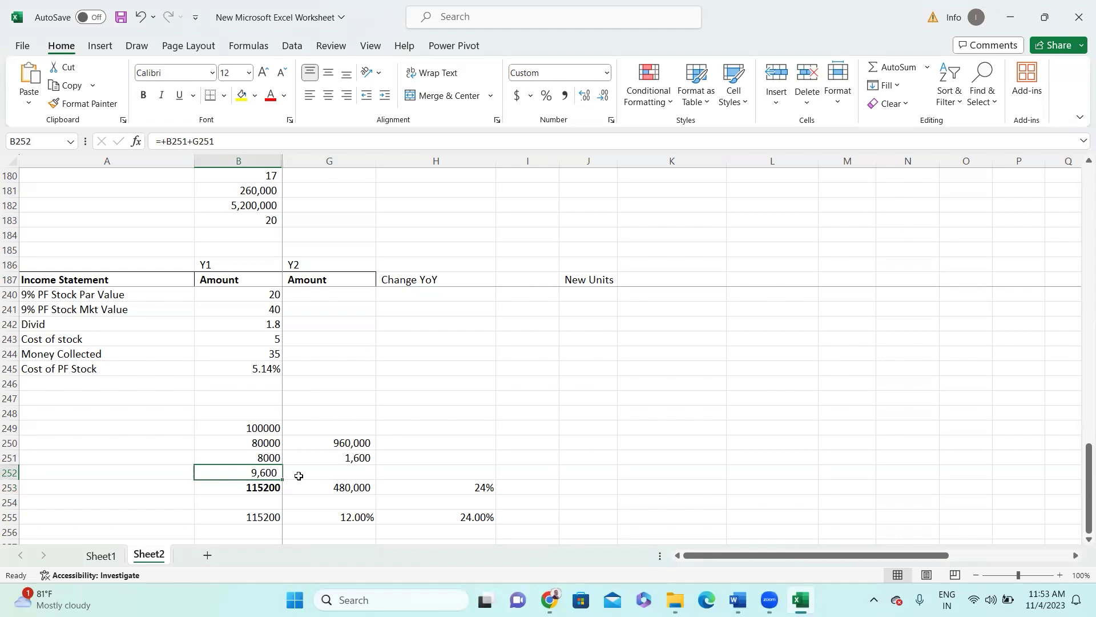
Review the worksheet formulas in G250 and G253 behind the annual advance and the average financing amount
key("Right")
key("Left")
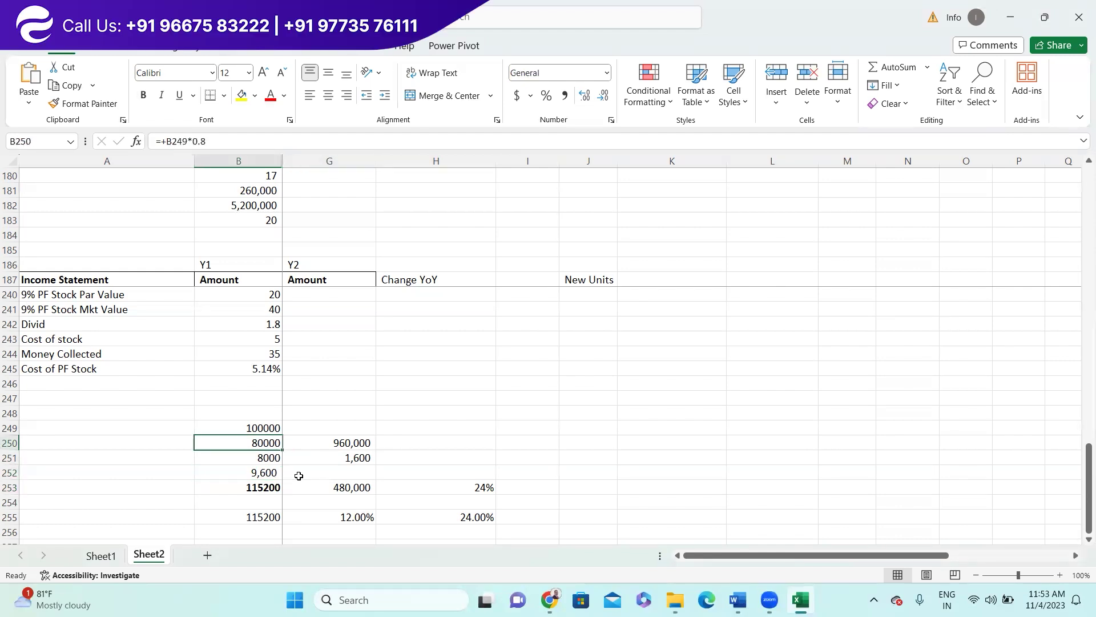
key("Right")
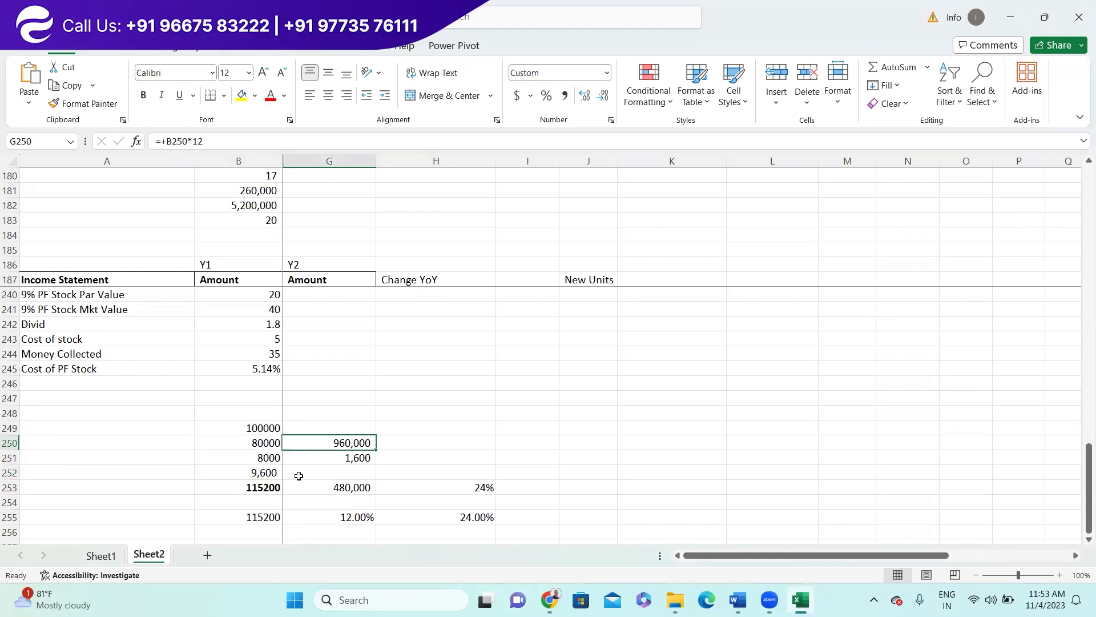
key("F2")
key("Escape")
key("Down")
key("Down")
key("Down")
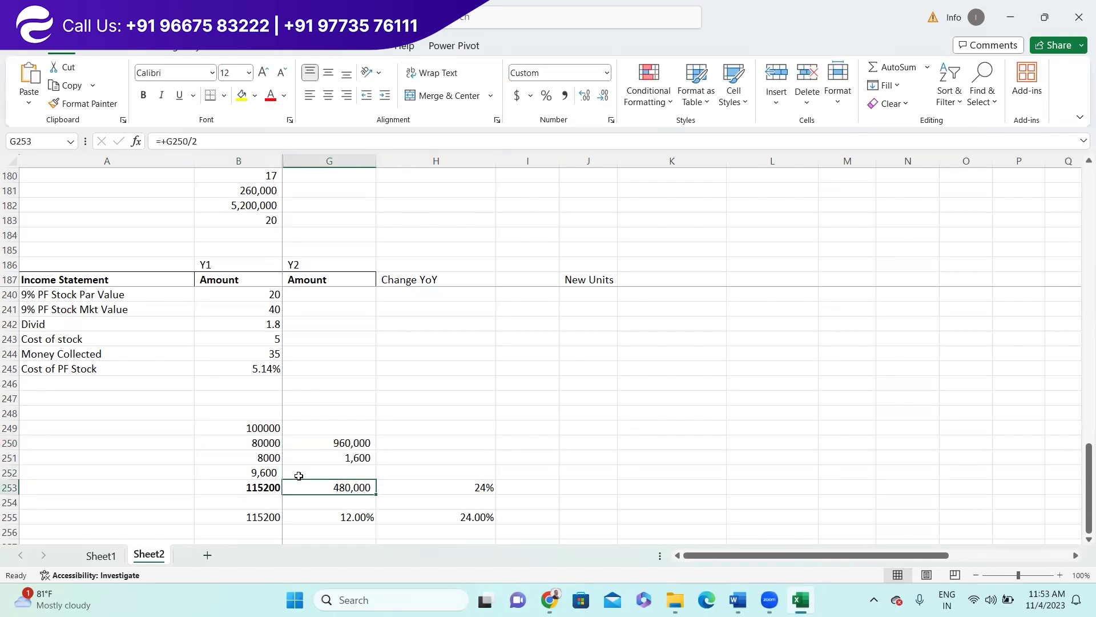
key("F2")
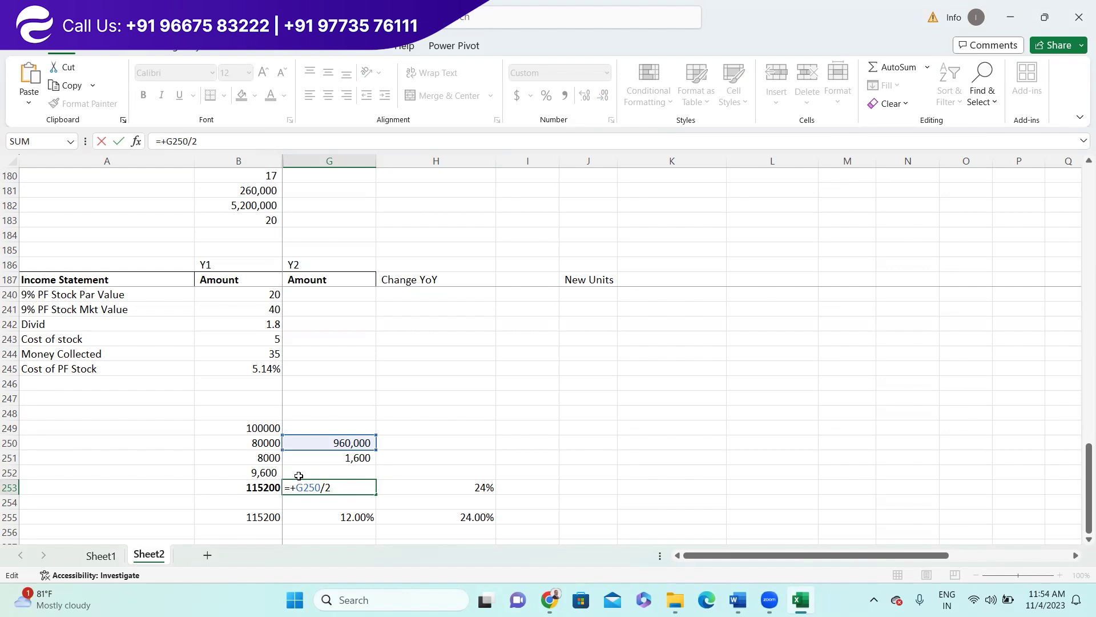
key("ctrl+Return")
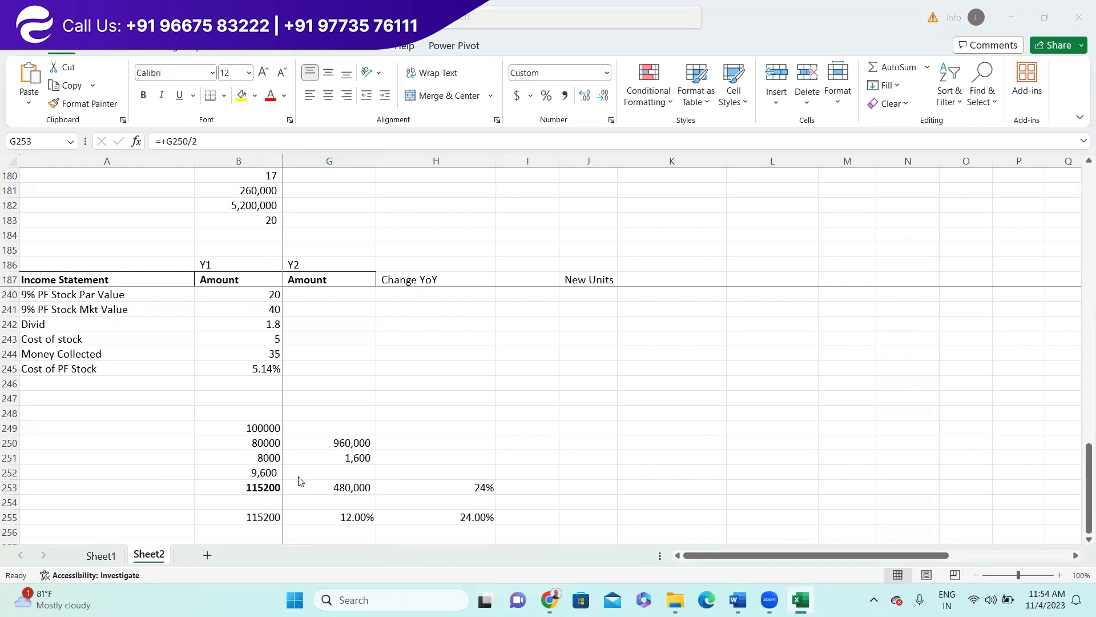
Switch to the Word document, change the Q2 entry in the answer key to (iV), and save the document
key("alt+Tab")
scroll(464, 521, "down", 3)
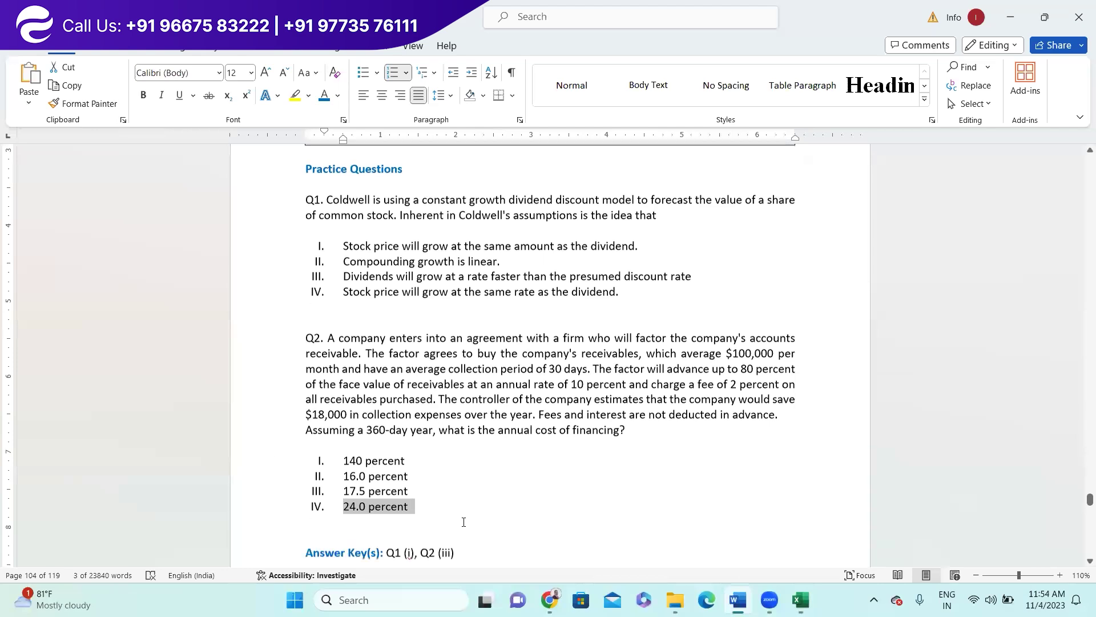
left_click(450, 478)
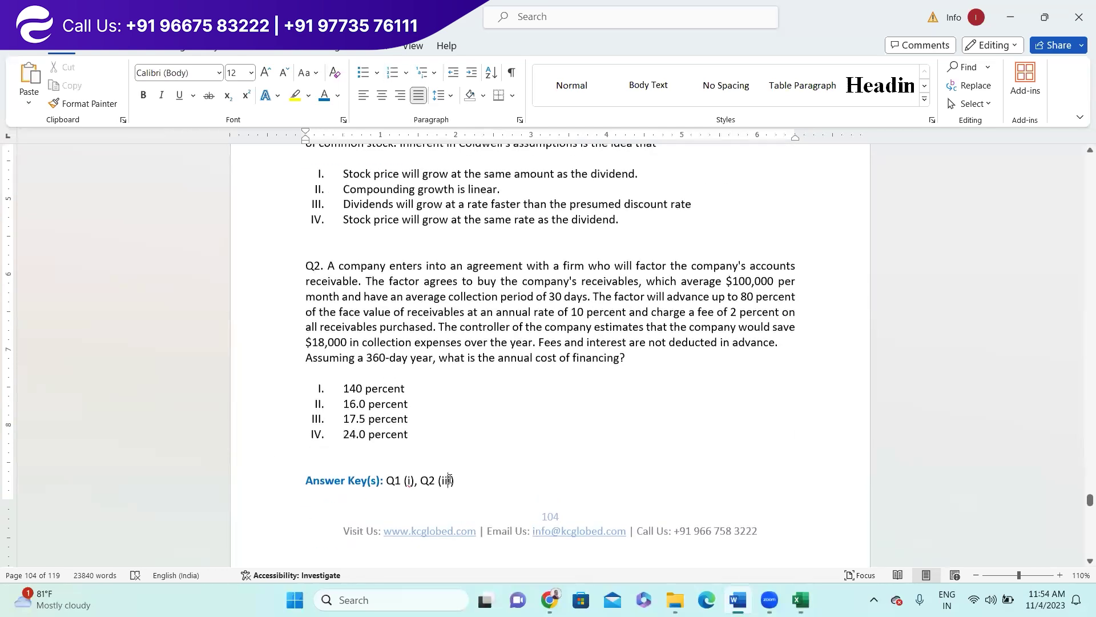
key("BackSpace")
key("BackSpace")
type("v")
key("ctrl+s")
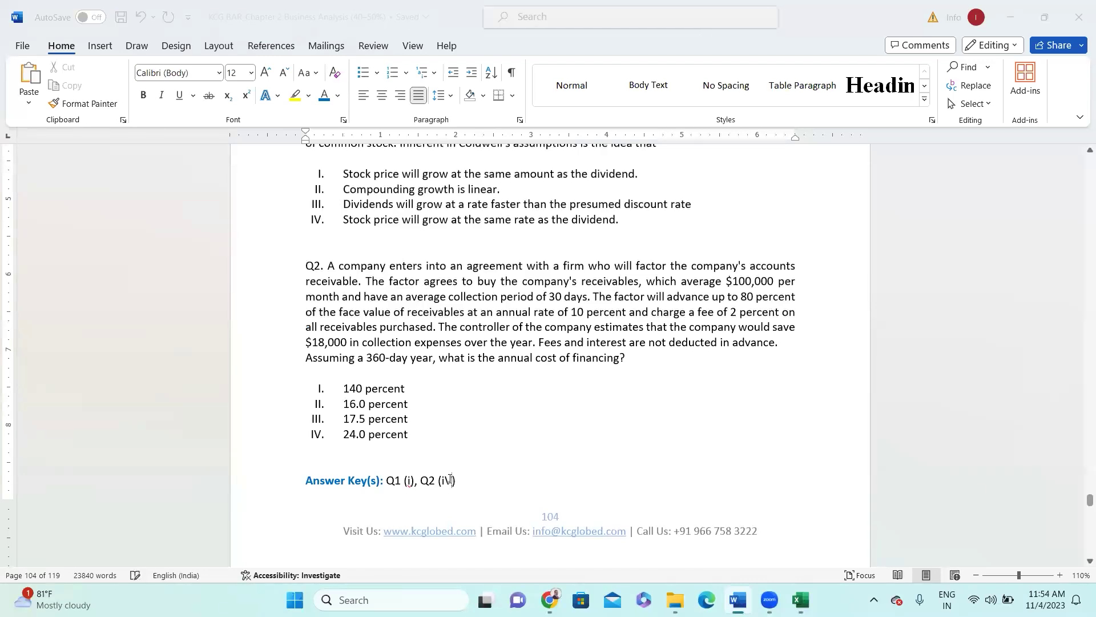
Switch back to the Excel worksheet and show the percentage in H253 with two decimal places
key("alt+Tab")
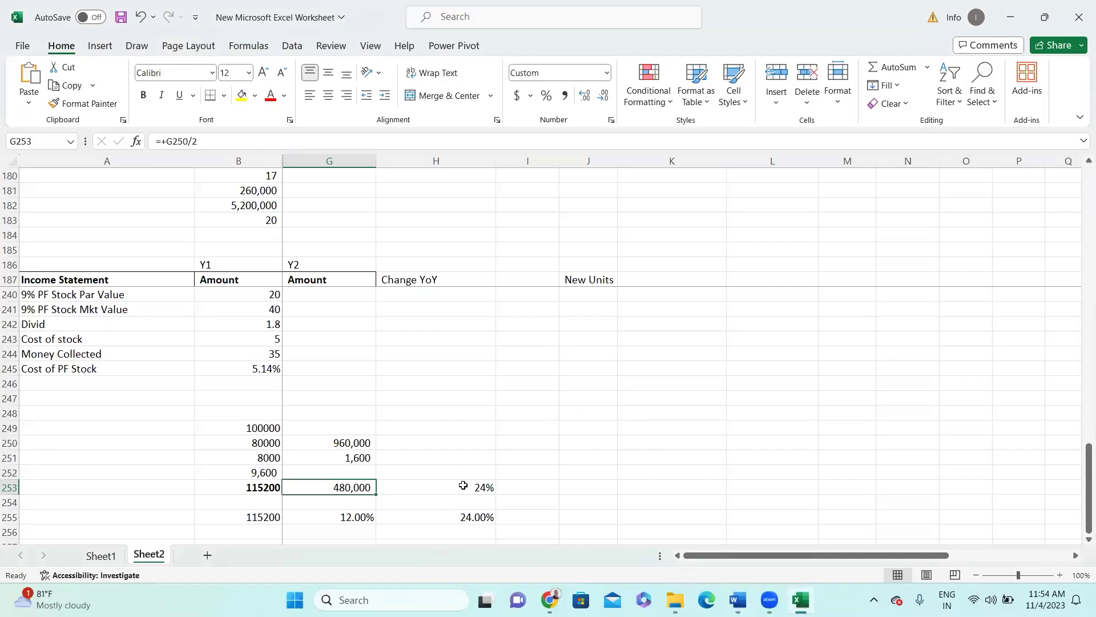
left_click(460, 486)
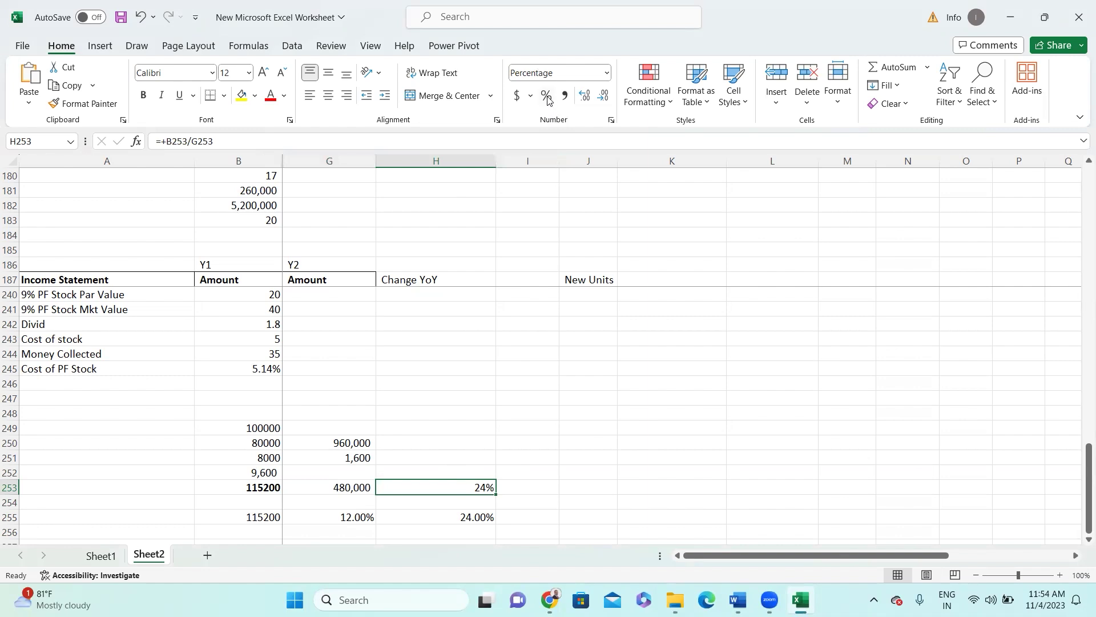
double_click(585, 97)
Review the financing cost formula in H253 and the =+G250/2 formula in G253
key("F2")
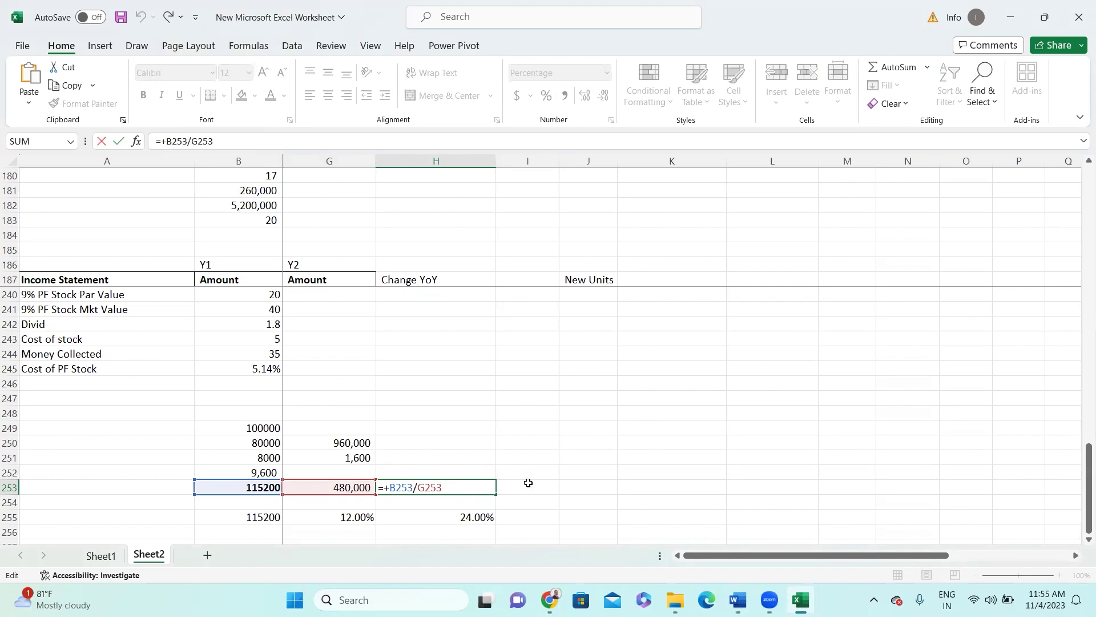
key("ctrl+Return")
key("alt+Tab")
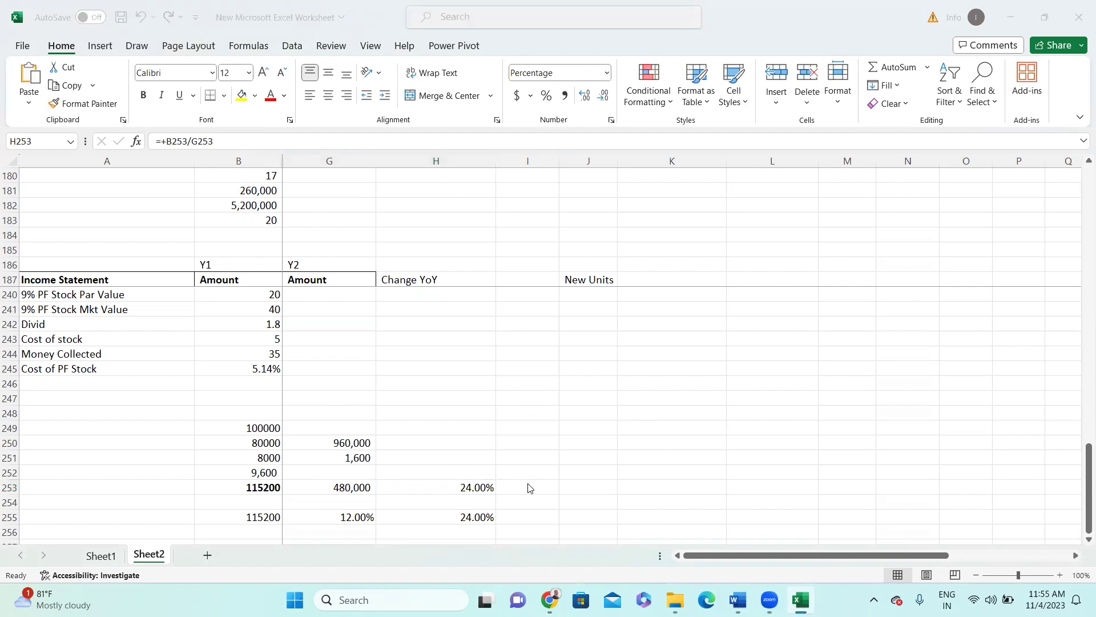
key("Escape")
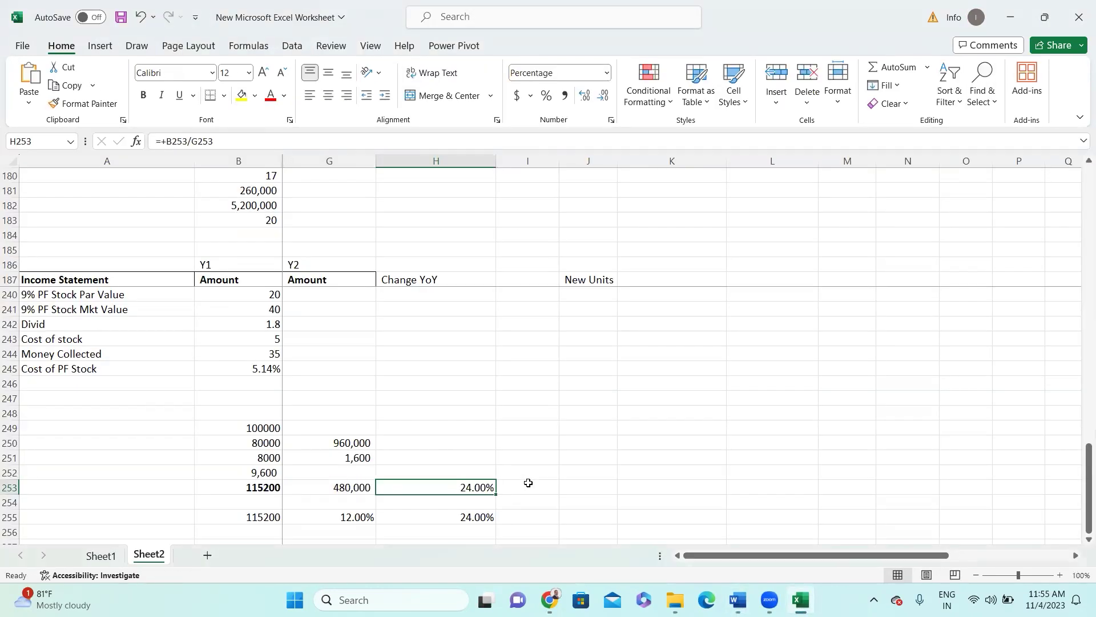
key("F2")
key("Escape")
key("Left")
type("=+G250/2")
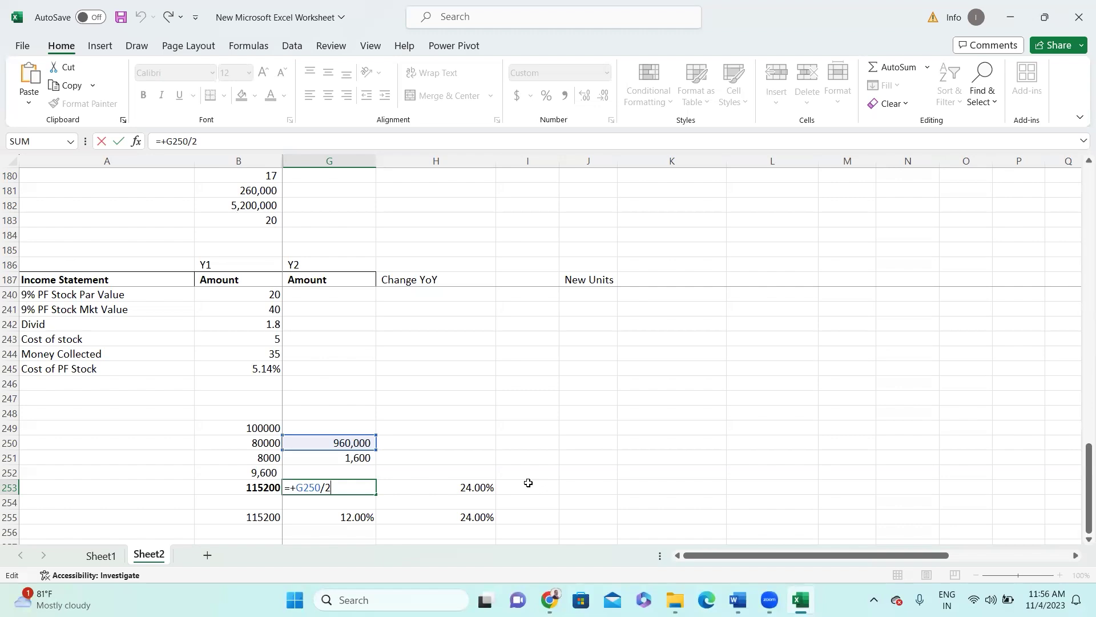
key("ctrl+Return")
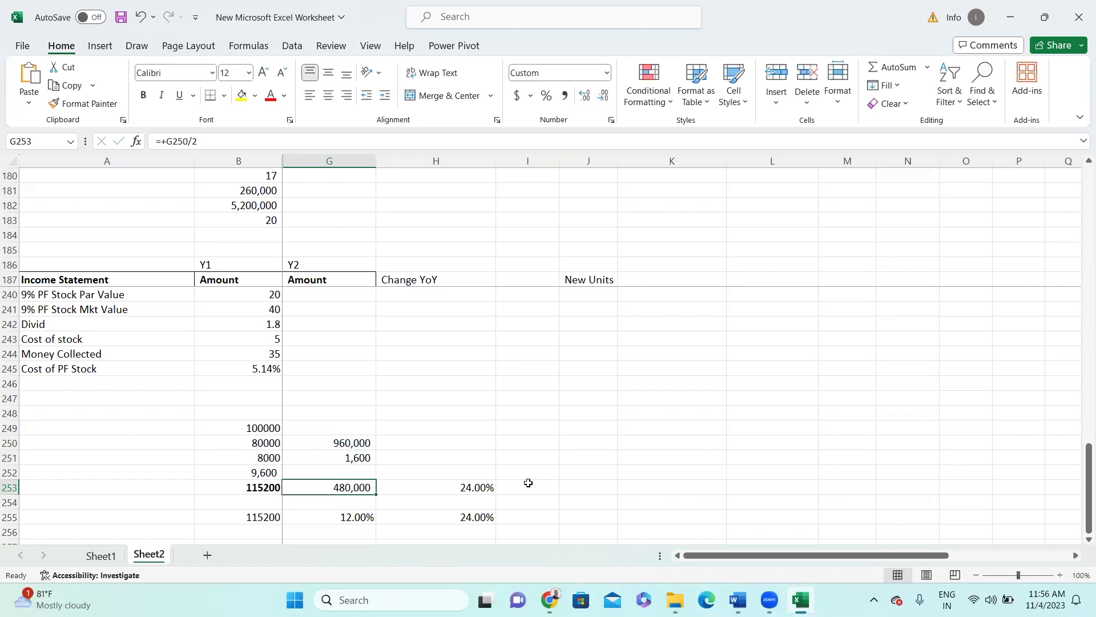
Return to the Word document and correct the Q2 answer to lowercase (iv) in the answer key
key("alt+Tab")
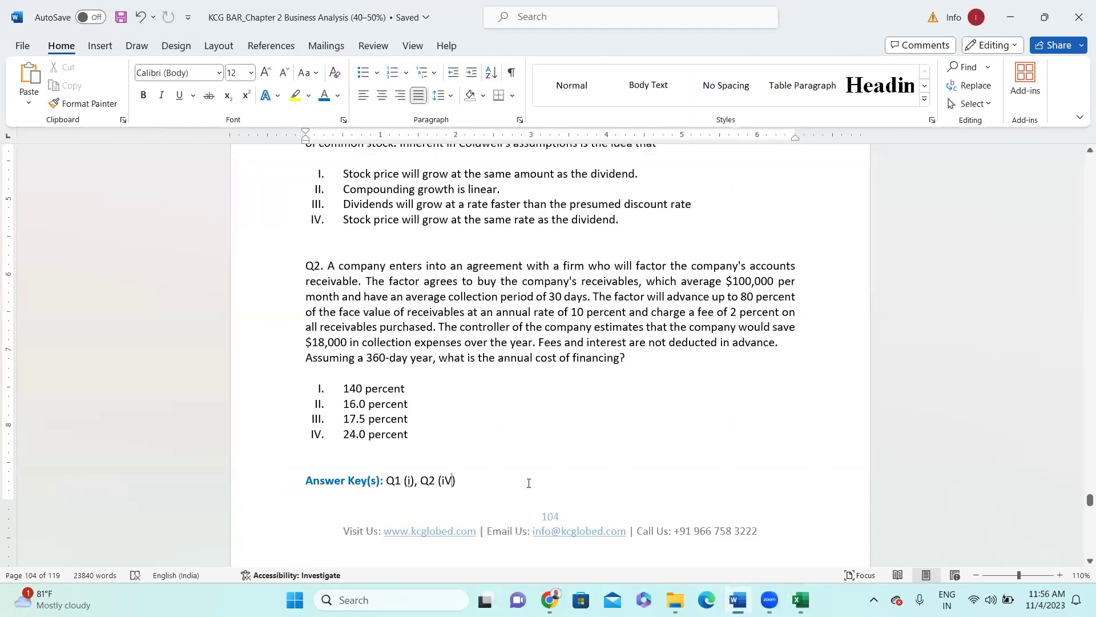
key("ctrl+z")
type("v")
Select the Q2 sentence about saving $18,000 in collection expenses, and go on to section 2.2.3 on financial valuation decision models
left_click_drag(447, 326, 535, 338)
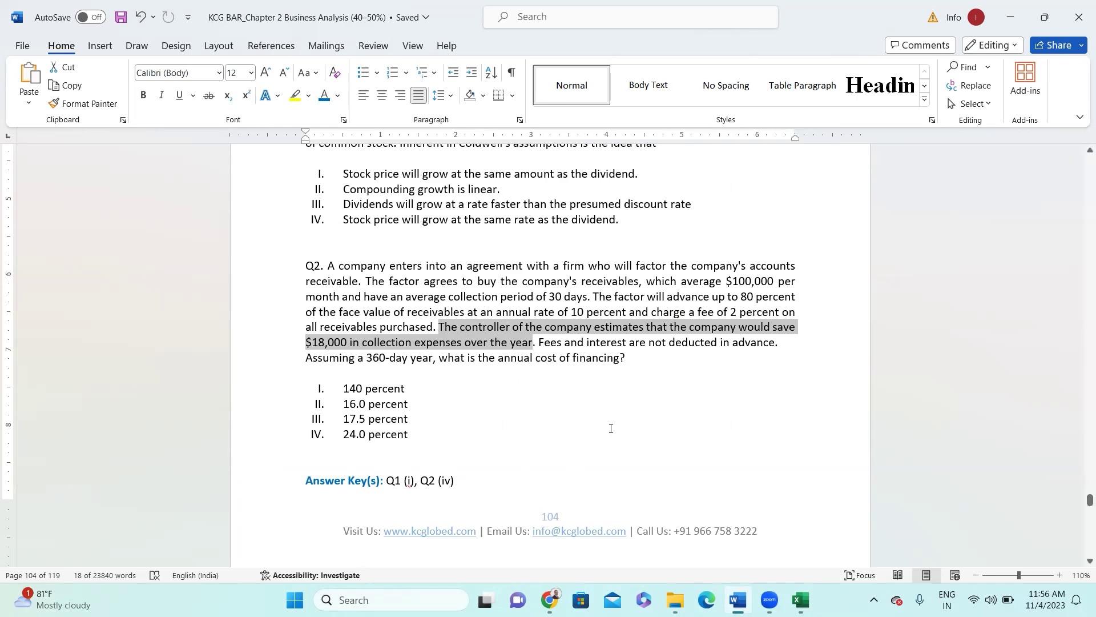
scroll(610, 428, "down", 5)
scroll(610, 428, "up", 8)
scroll(611, 428, "up", 15)
scroll(611, 429, "up", 6)
scroll(610, 428, "down", 18)
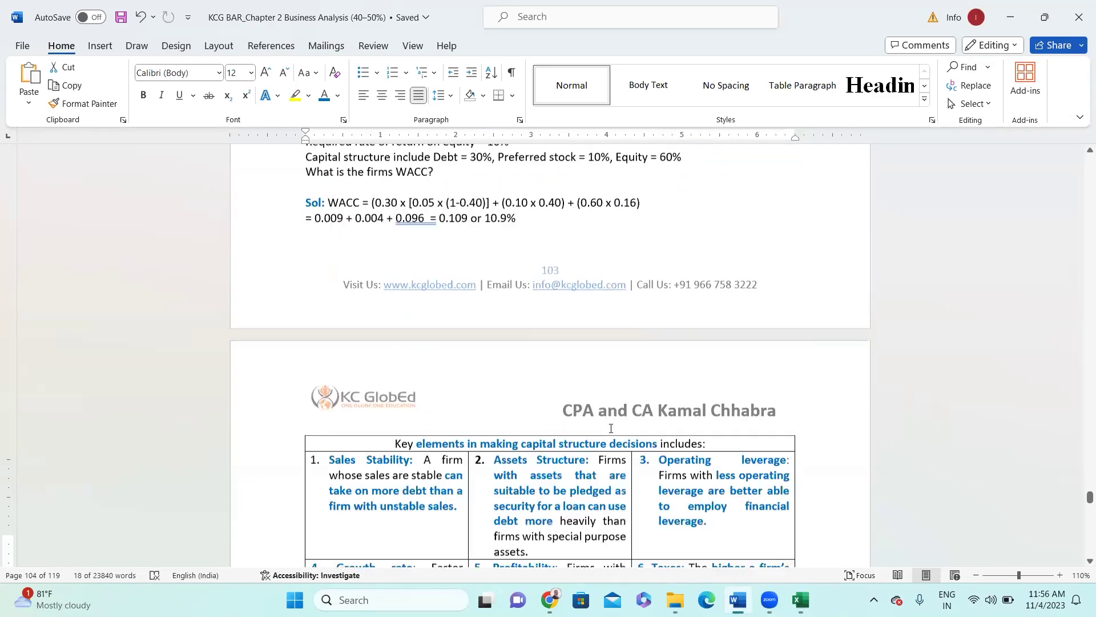
scroll(610, 428, "down", 15)
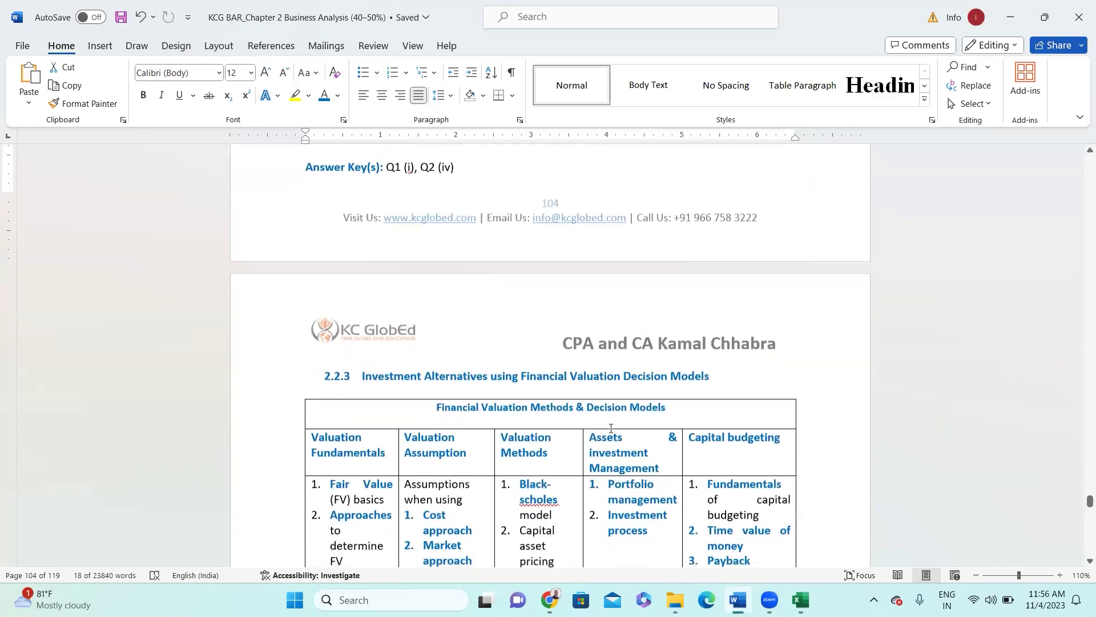
scroll(611, 428, "down", 3)
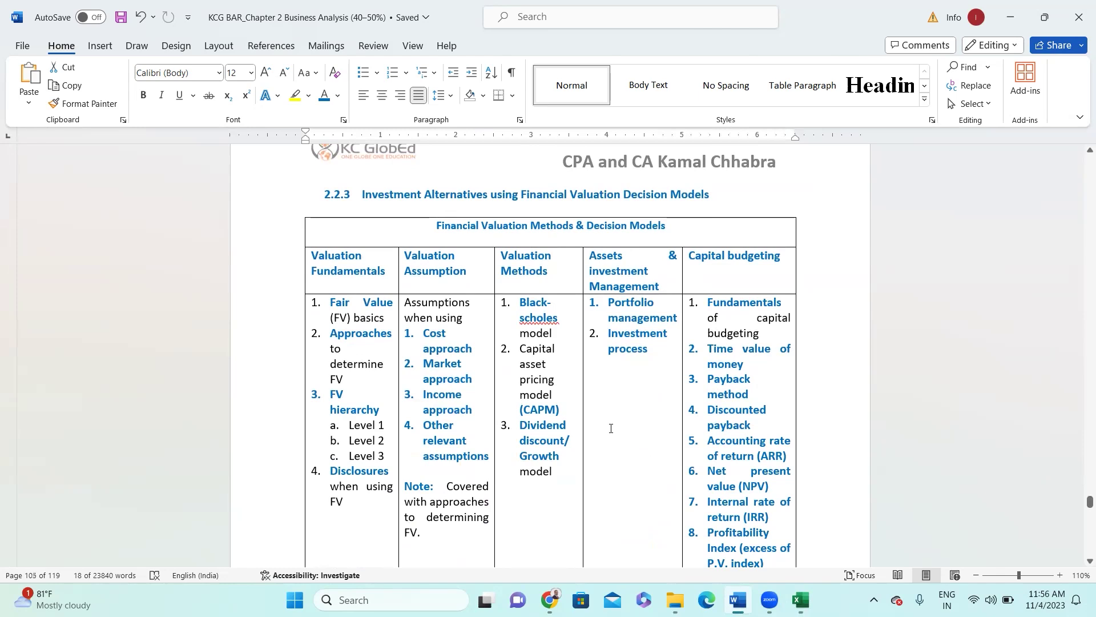